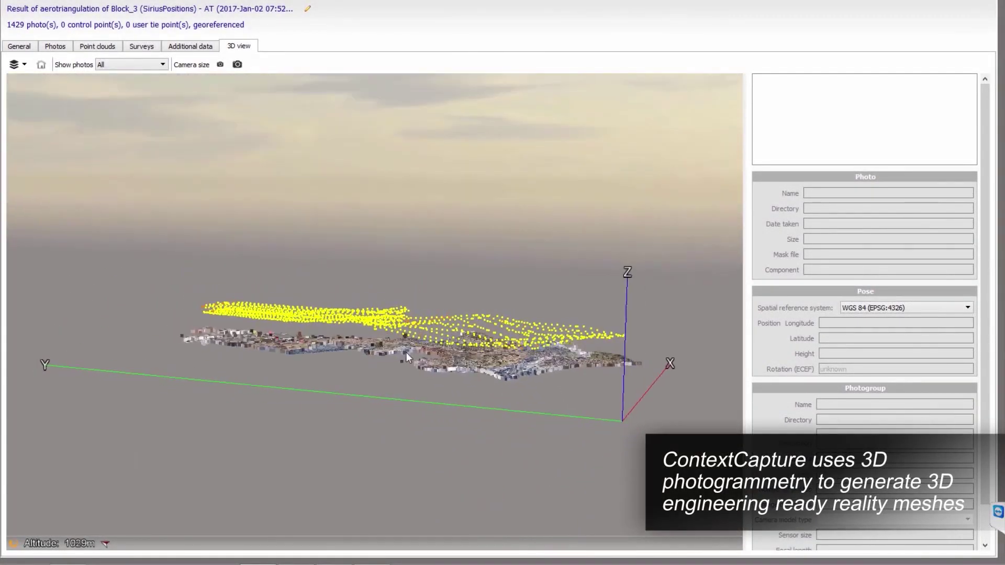
Inspect the aerotriangulation in the 3D view, select the camera position of photo P1010066_1482250361316.JPG and view that photo
scroll(404, 357, up, 3)
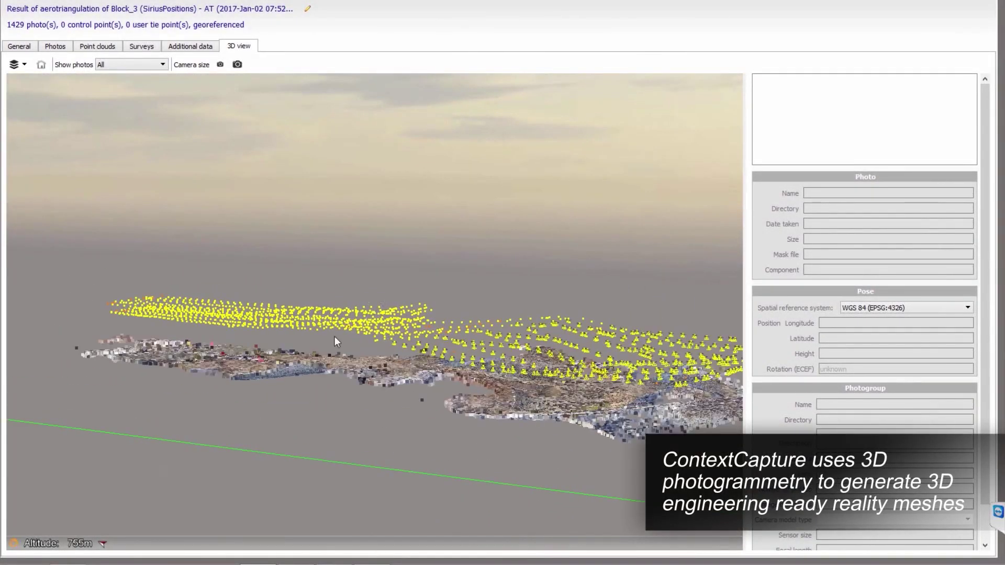
scroll(319, 322, up, 2)
drag(318, 322, 401, 390)
click(477, 344)
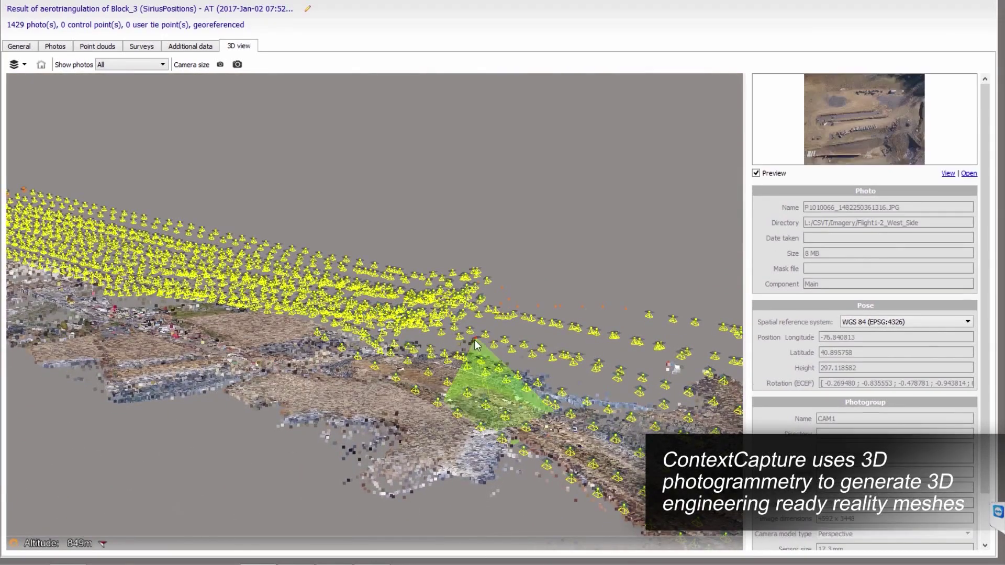
click(948, 174)
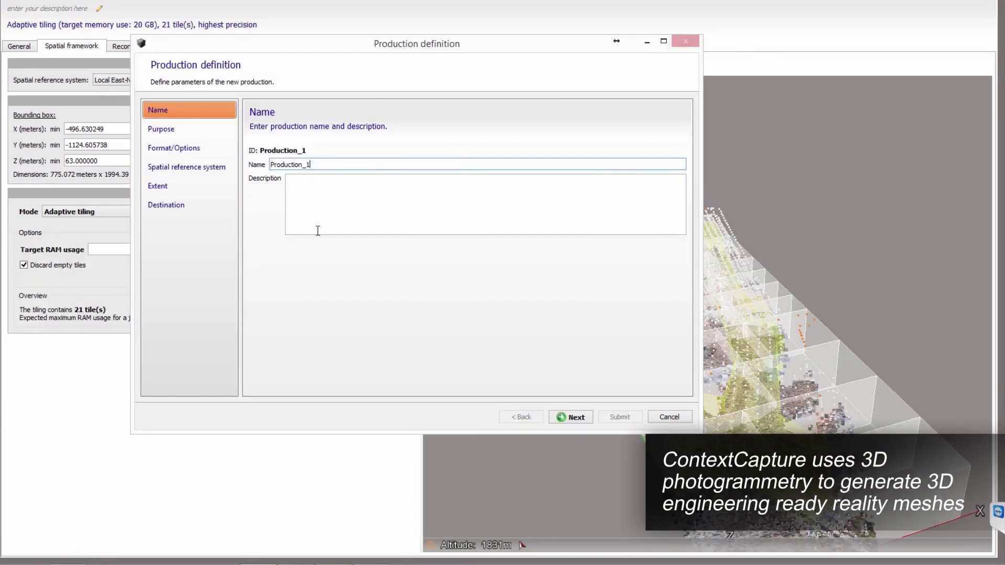
Define Production_1 as a 3D mesh in ContextCapture 3MX format with the web-ready option enabled, and continue to its spatial reference system
click(190, 130)
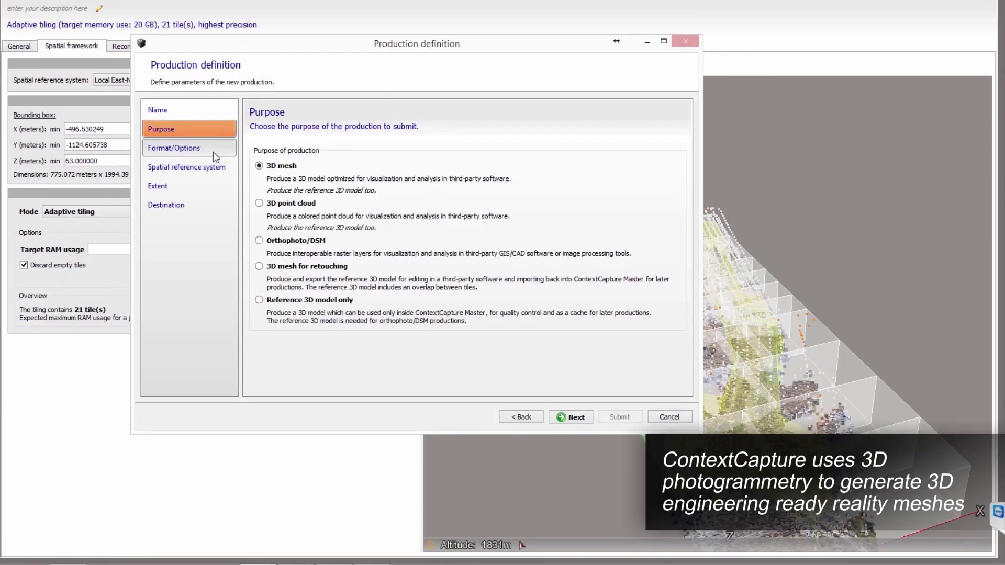
click(209, 149)
click(259, 183)
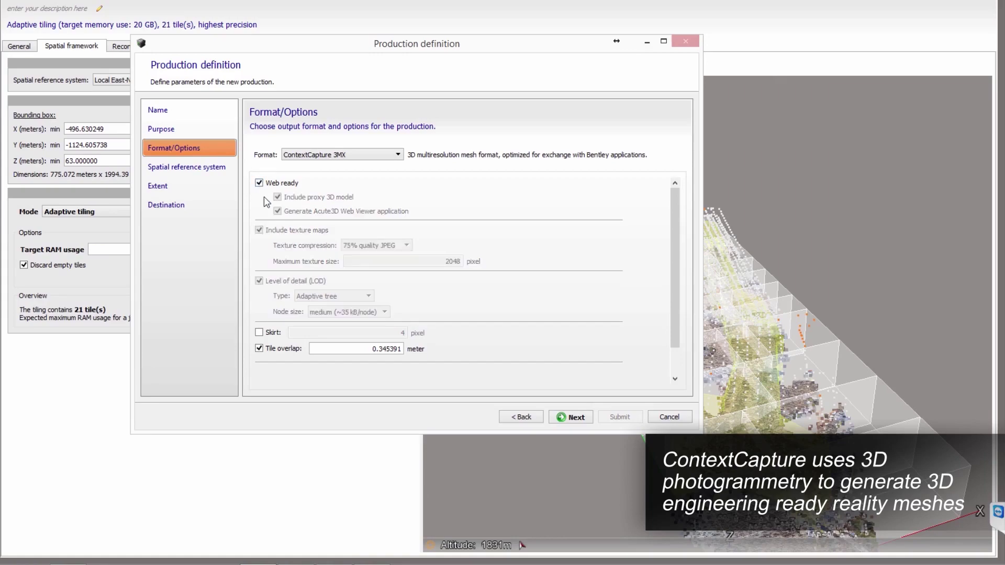
click(186, 167)
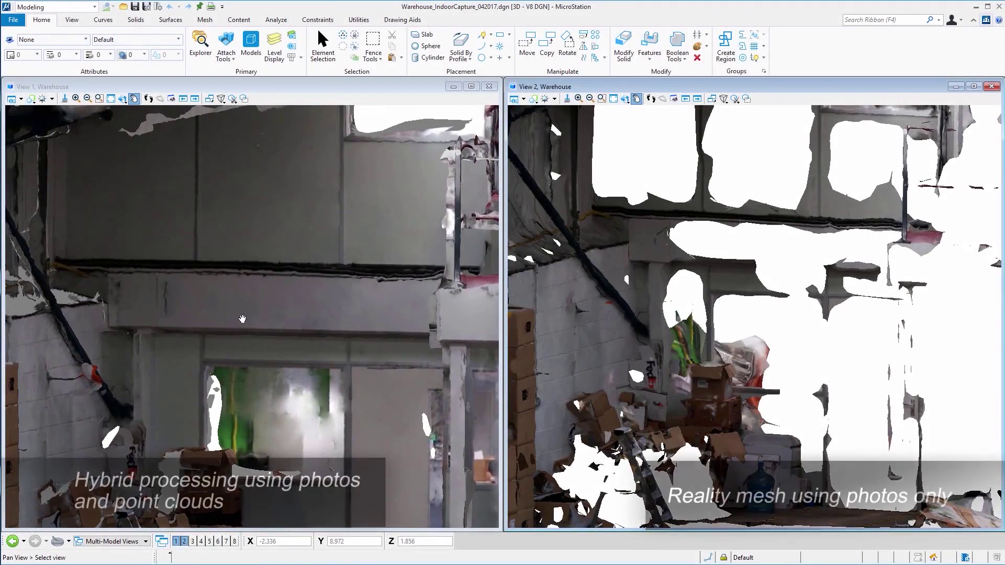
Switch to MicroStation and inspect the photos-only warehouse mesh beside the hybrid photo and point cloud mesh
drag(757, 224, 755, 276)
key(Escape)
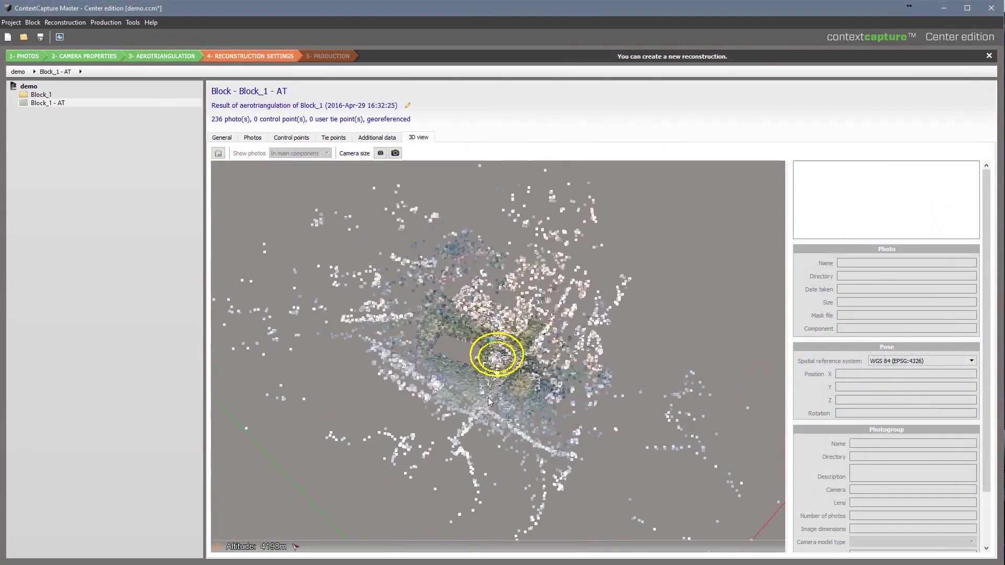
Switch to ContextCapture Master, examine the tie points and region of interest, and choose another tiling mode for Reconstruction_1
scroll(488, 401, up, 10)
drag(507, 436, 419, 298)
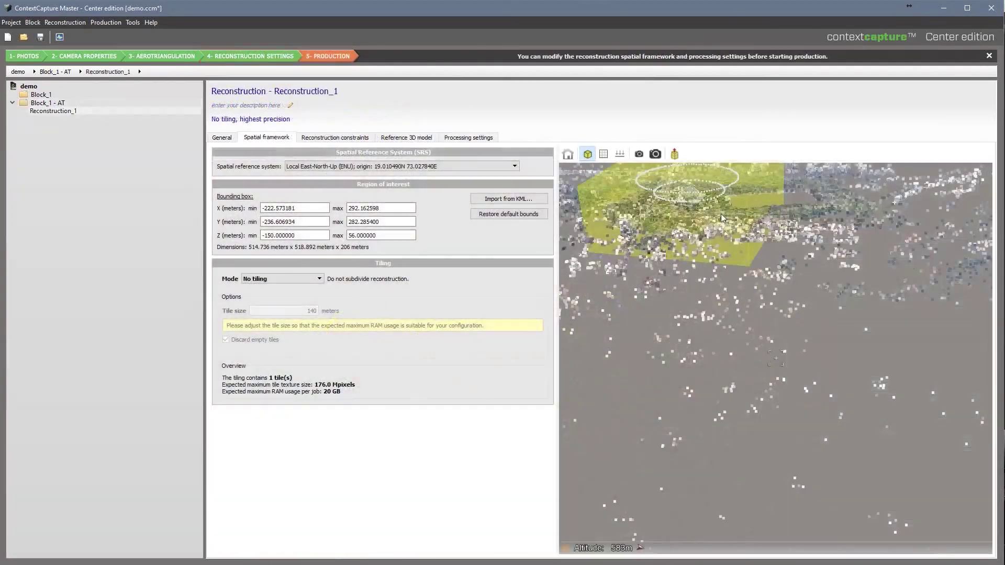
drag(721, 214, 802, 430)
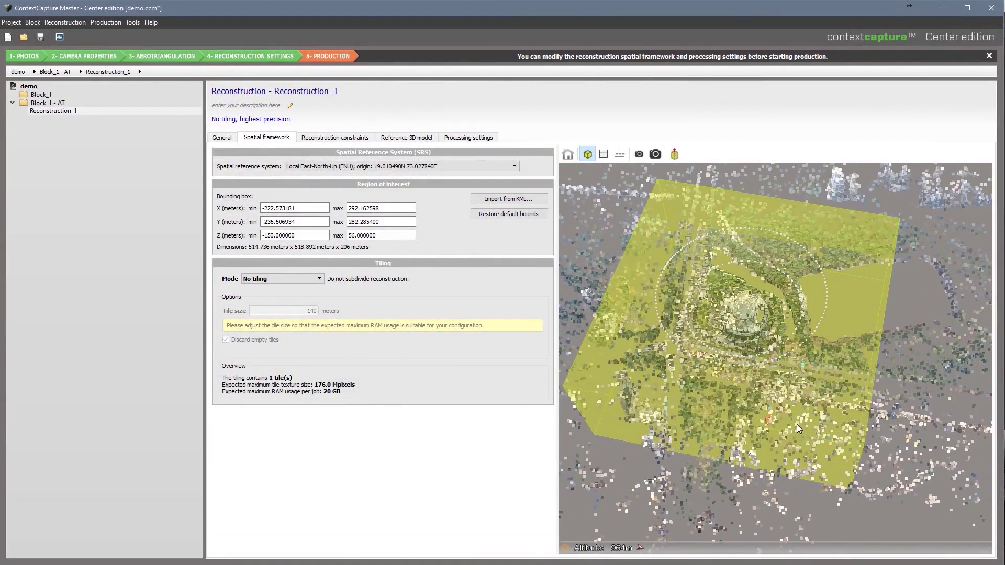
click(282, 278)
click(311, 295)
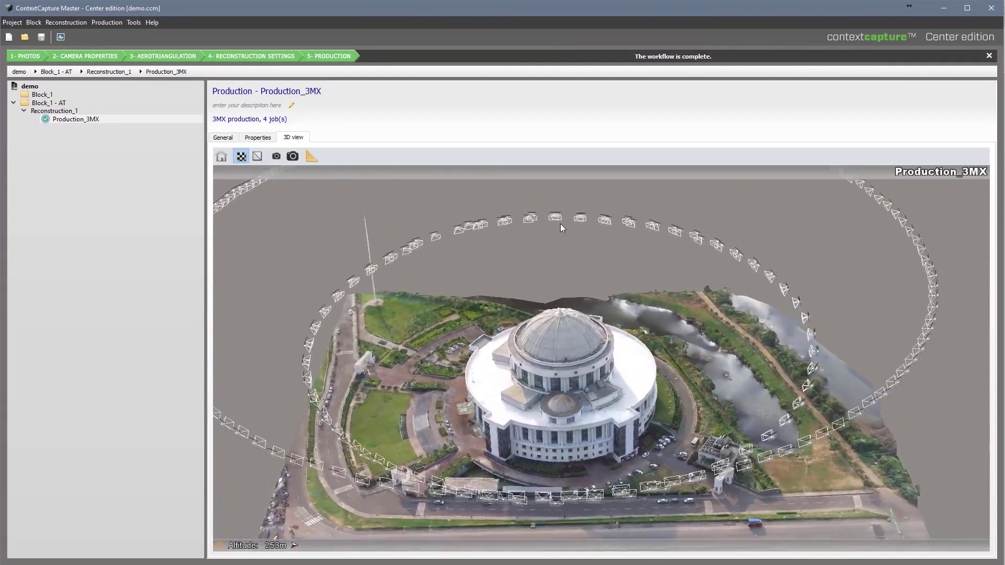
Toggle the texture display of the Production_3MX mesh in its 3D view
click(241, 156)
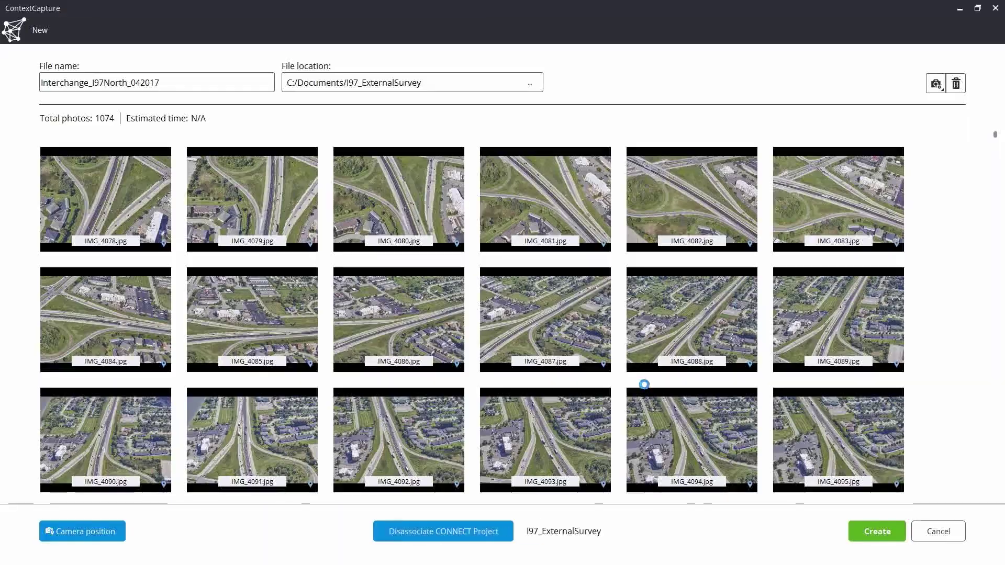
Create the Interchange_I97North_042017 project from the loaded photos and view photo IMG_4108.jpg in the image viewer
click(877, 532)
drag(906, 58, 454, 388)
double_click(399, 377)
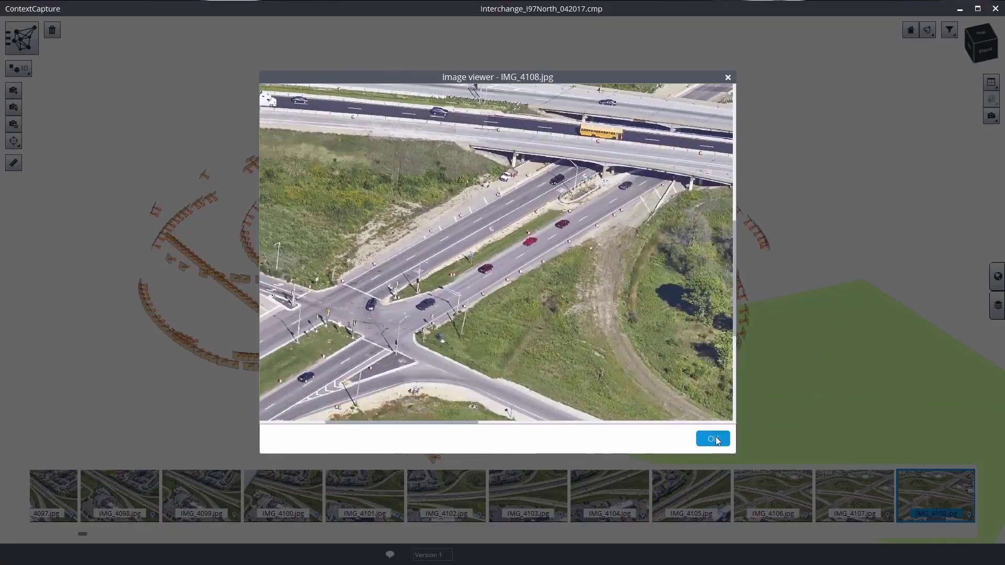
key(Escape)
click(21, 37)
click(101, 67)
click(524, 330)
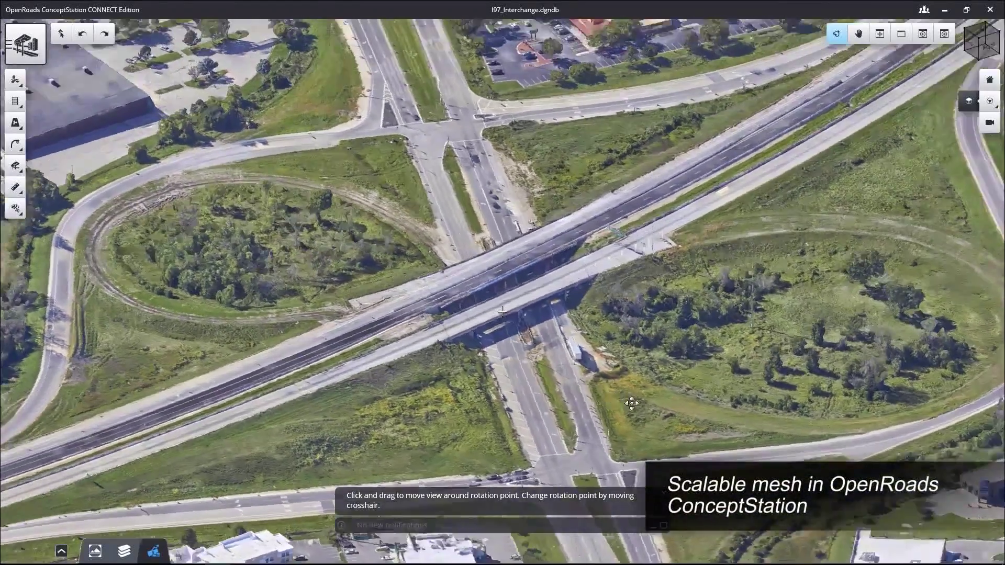
Switch to OpenRoads ConceptStation and view the interchange mesh from another angle around the overpass
drag(632, 403, 752, 381)
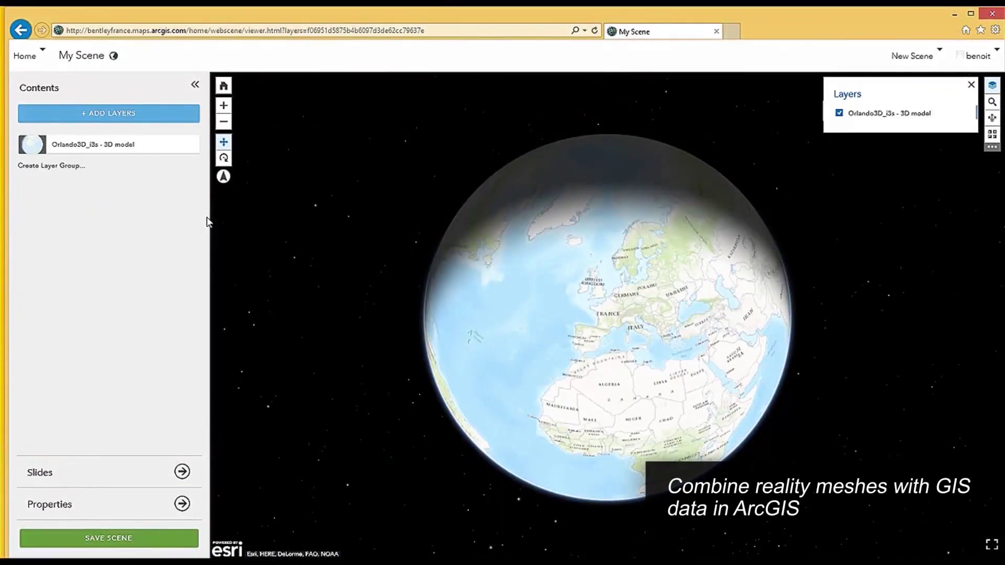
Switch to the ArcGIS web scene and examine the Orlando3D_i3s city model up close from an oblique perspective
click(966, 115)
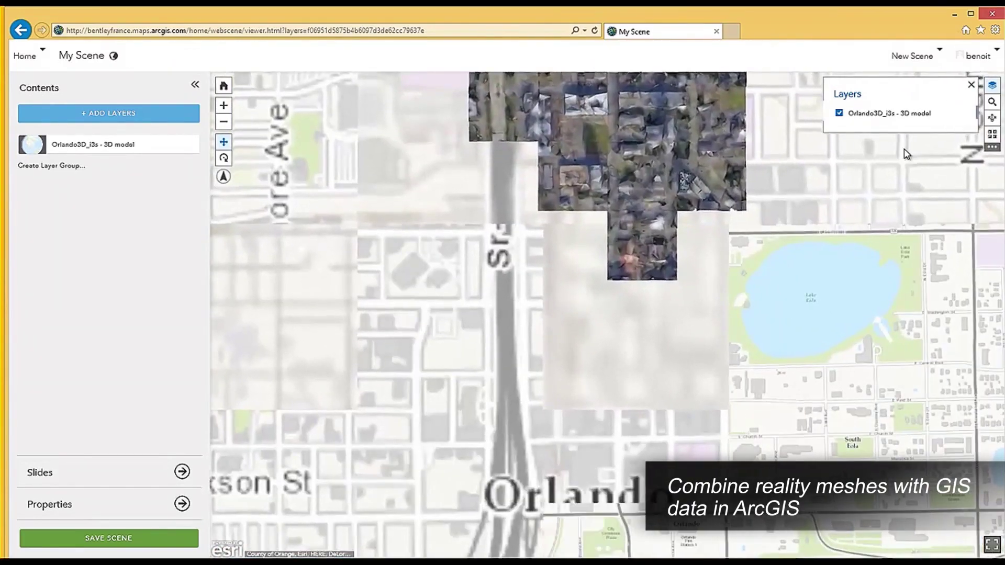
right_drag(580, 379, 600, 409)
right_drag(610, 317, 676, 258)
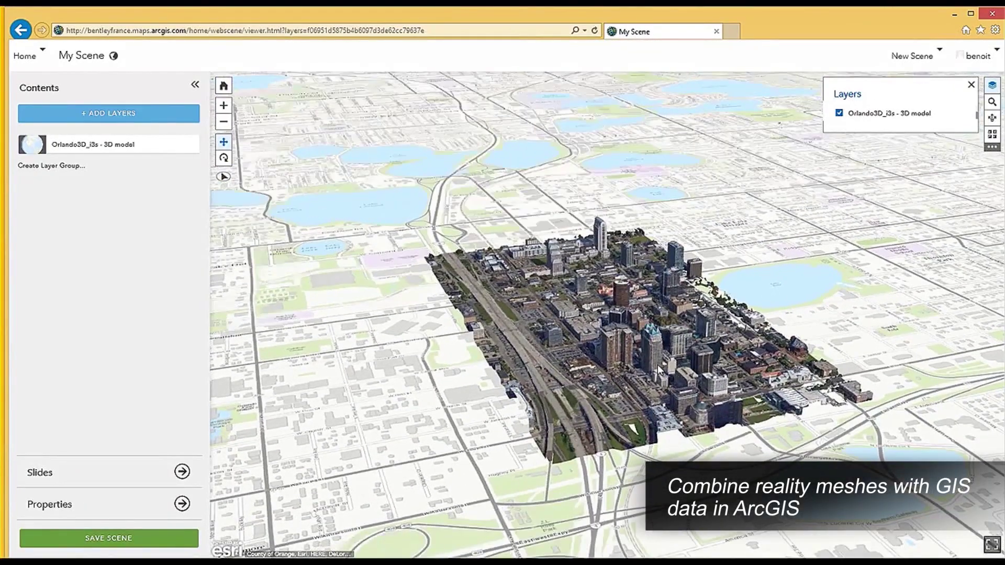
scroll(657, 364, up, 10)
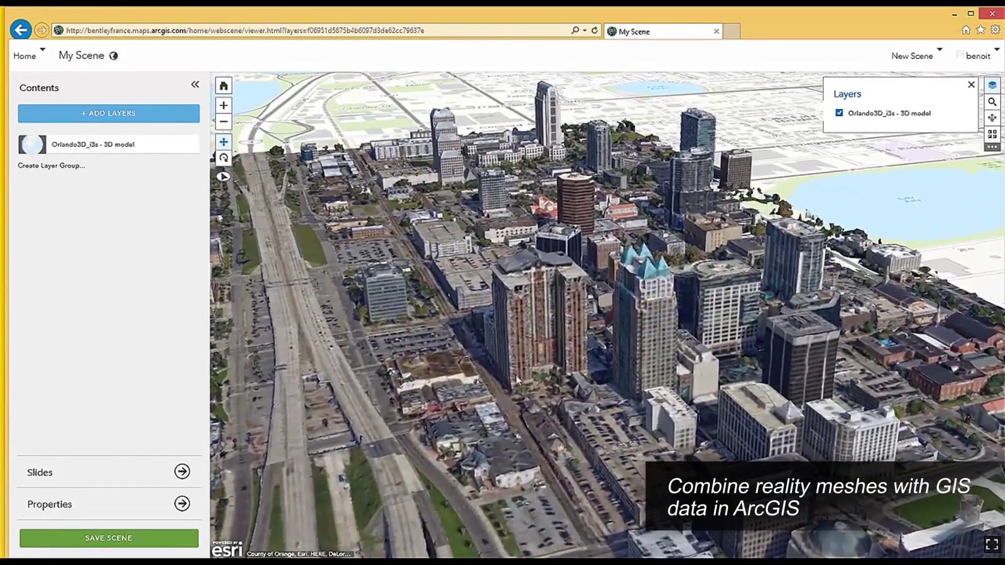
drag(520, 388, 576, 335)
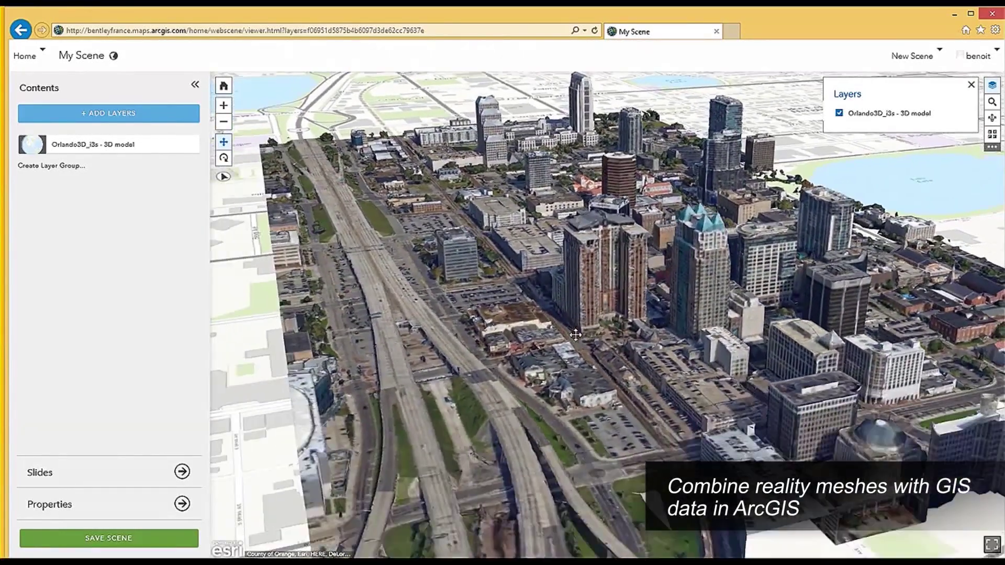
right_drag(579, 338, 656, 333)
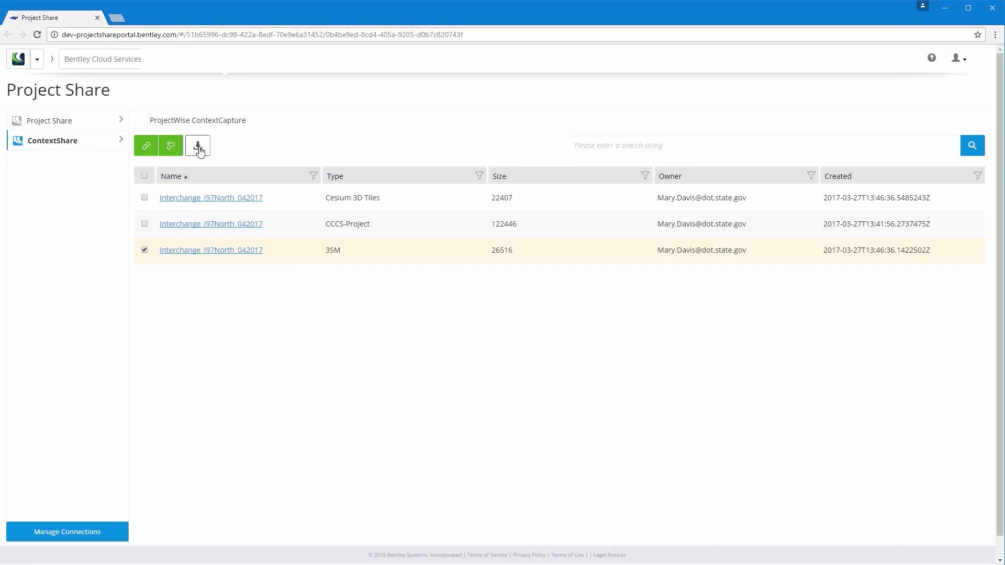
Switch to Project Share and download the 3SM file of Interchange_I97North_042017 into the I97_ExternalSurvey folder
click(199, 146)
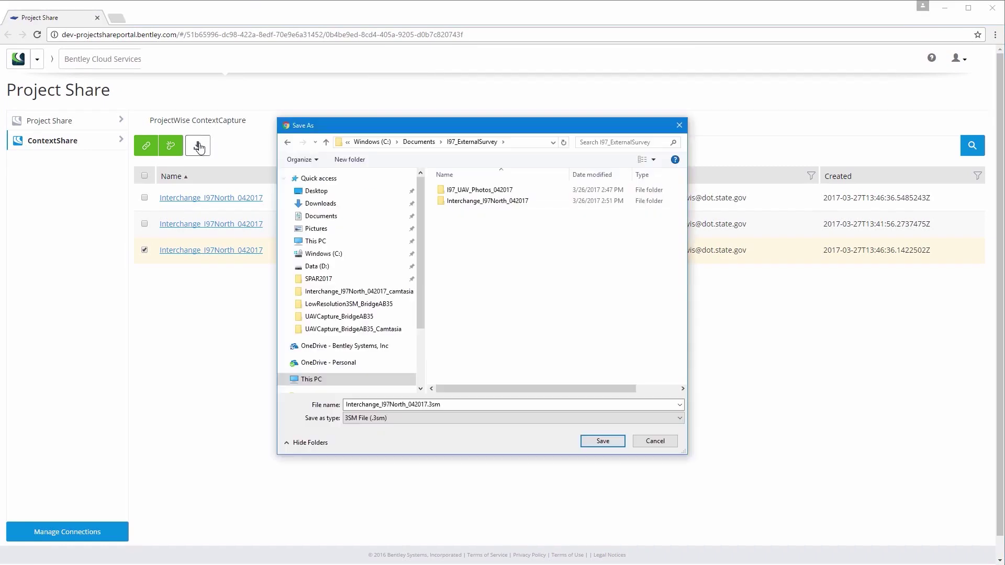
click(603, 442)
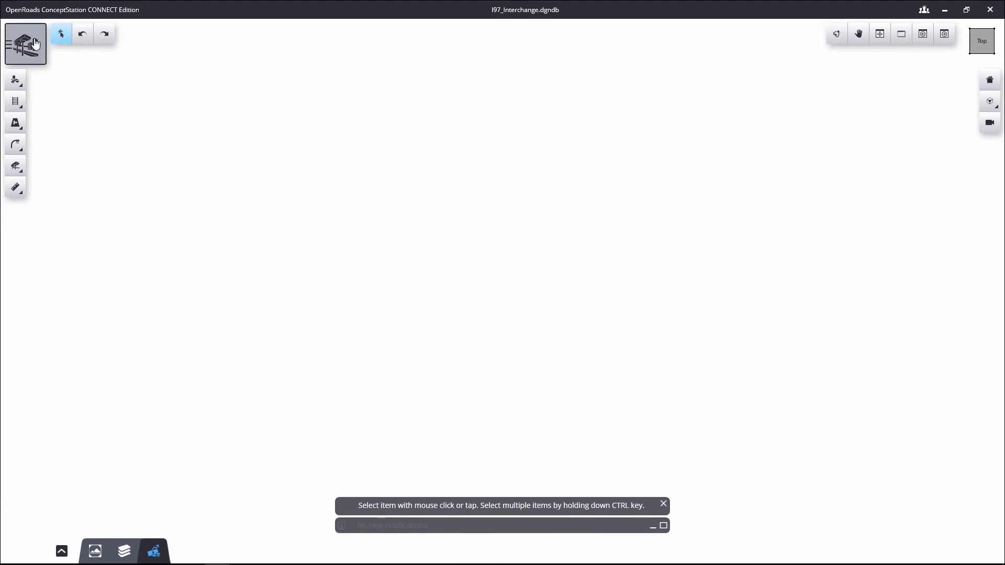
Switch to OpenRoads ConceptStation and attach Interchange_I97North_042017.3sm from the I97_ExternalSurvey folder to the I97_Interchange file
click(26, 58)
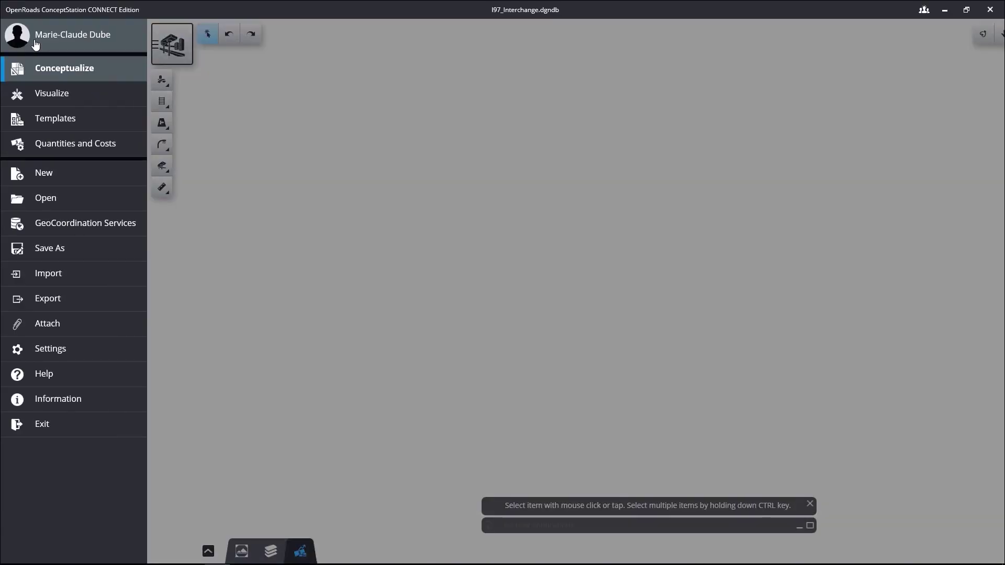
click(72, 330)
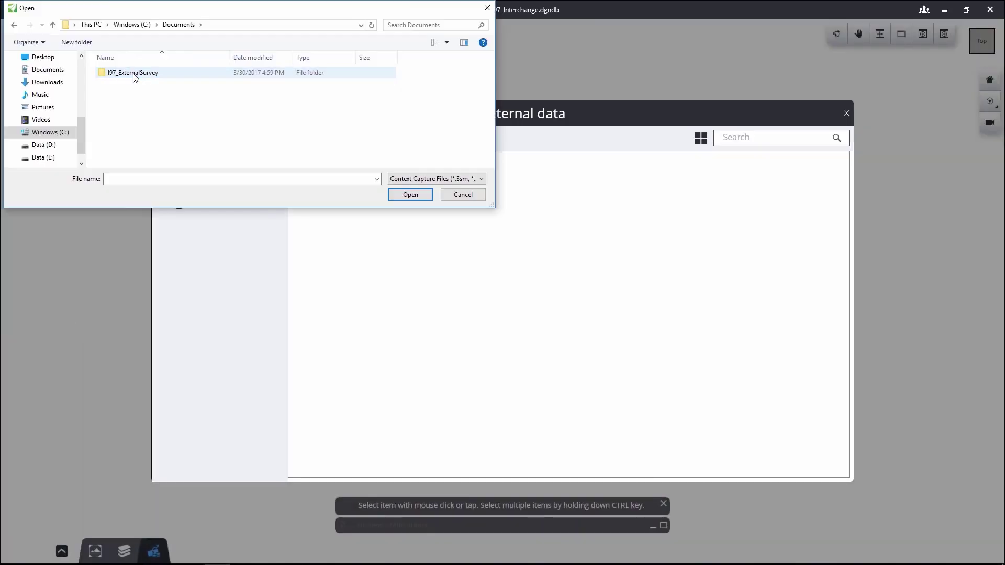
double_click(135, 73)
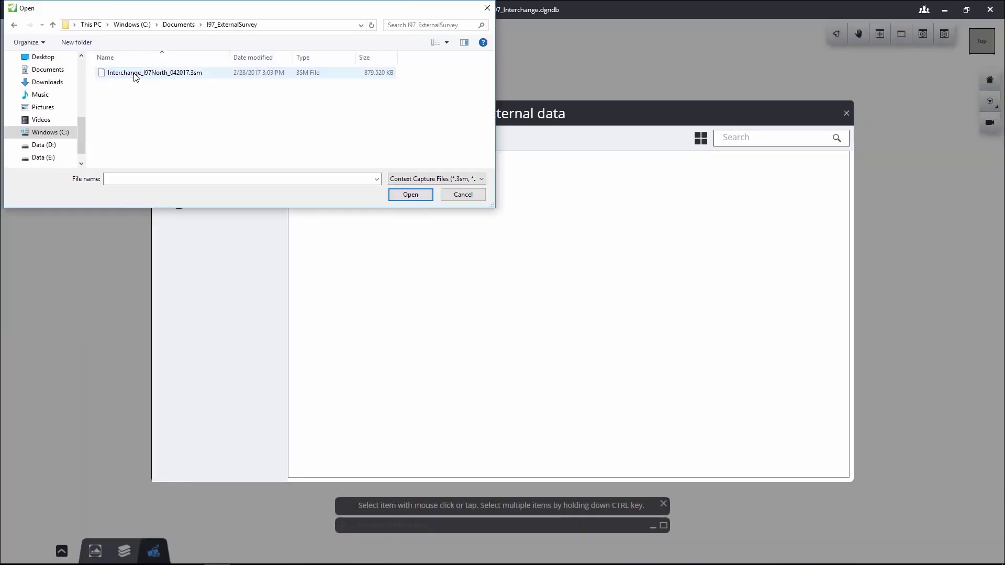
click(135, 76)
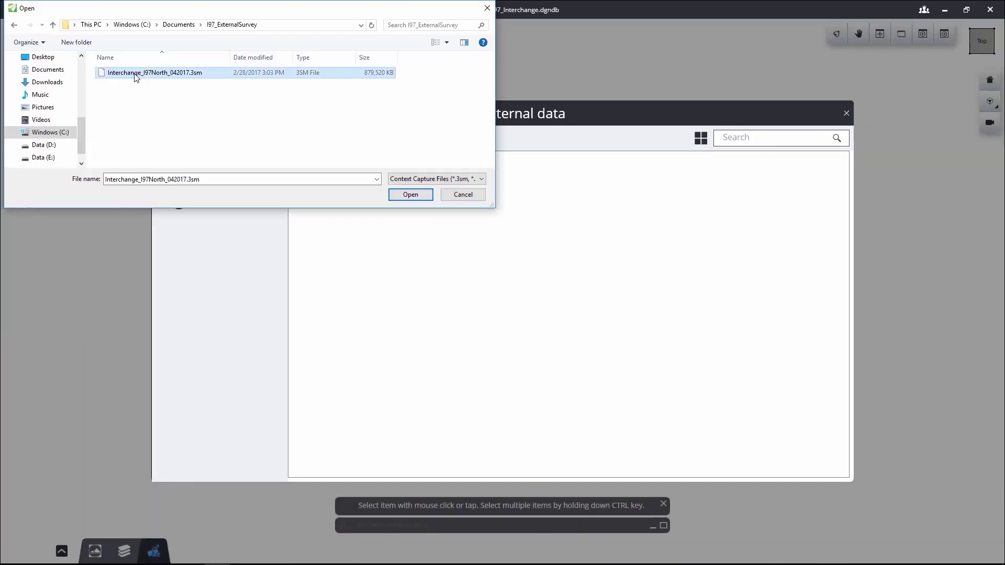
click(411, 197)
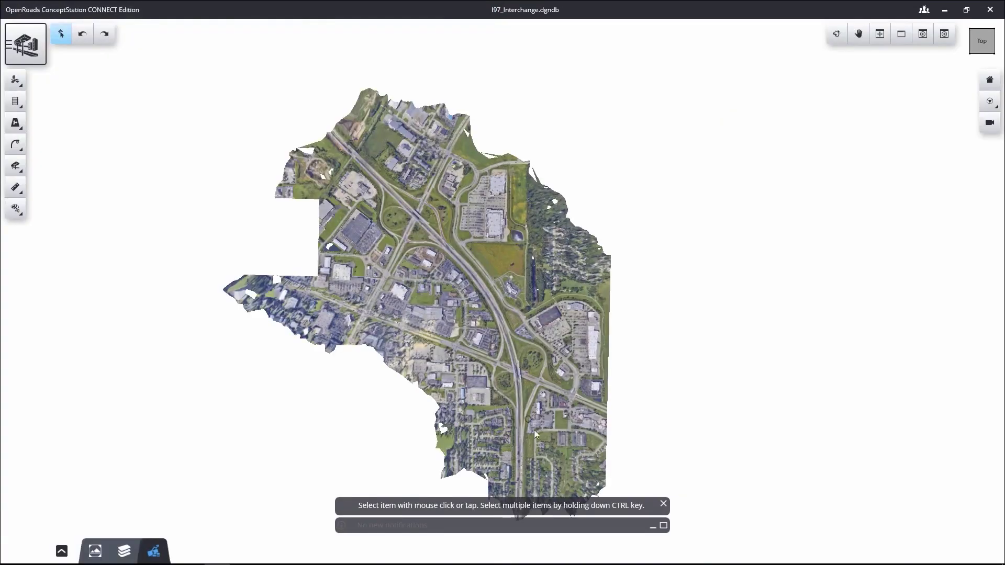
Inspect the highway interchange in the attached mesh up close and from a rotated perspective
scroll(530, 407, up, 3)
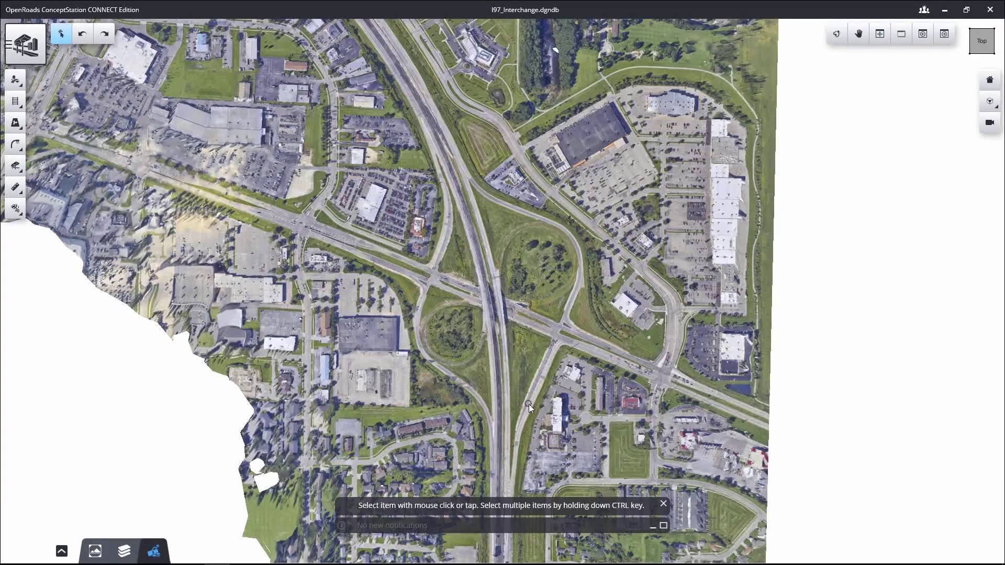
click(838, 36)
drag(524, 293, 428, 255)
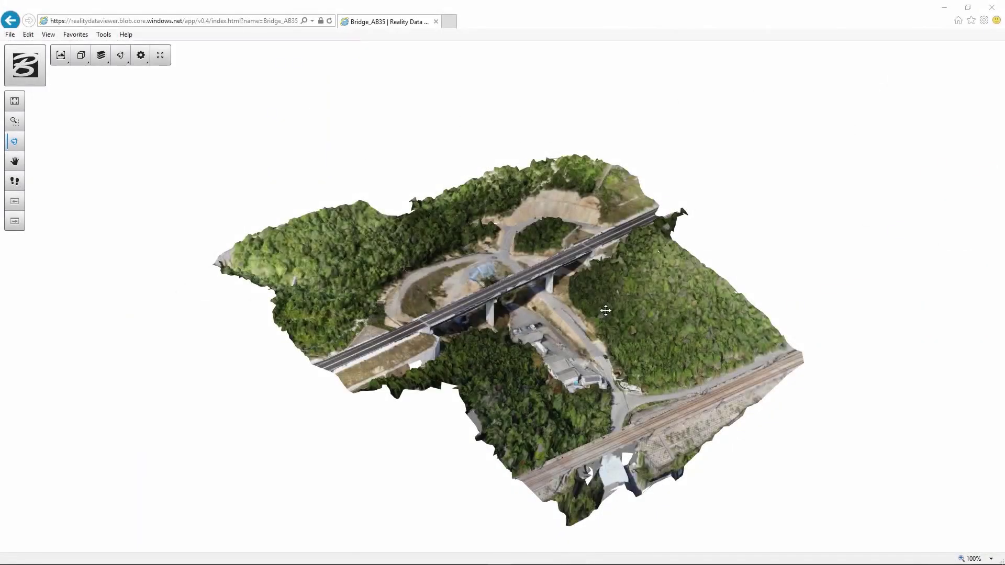
Switch to the web reality data viewer and examine the Bridge_AB35 mesh from several sides and up close
drag(409, 293, 365, 329)
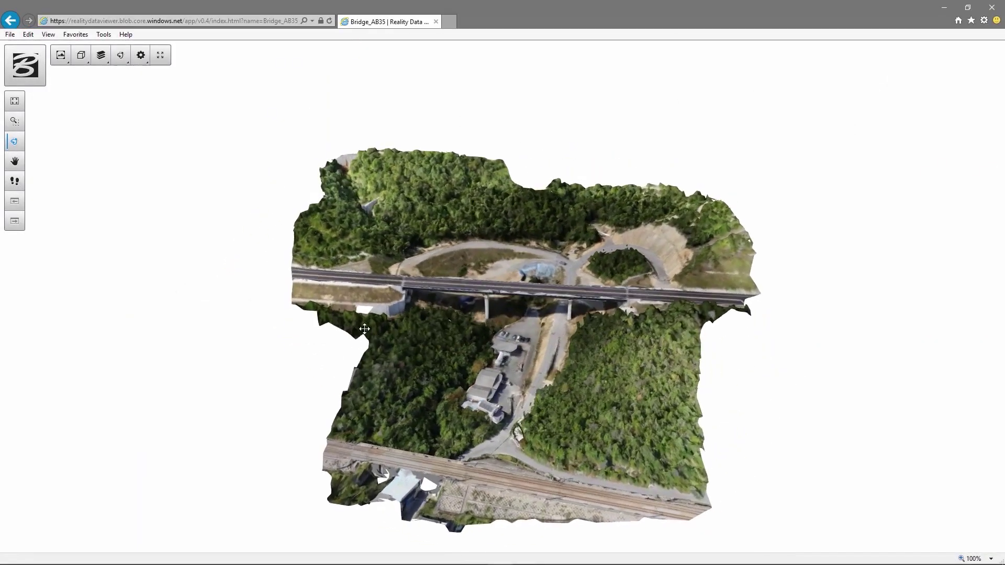
drag(612, 326, 548, 369)
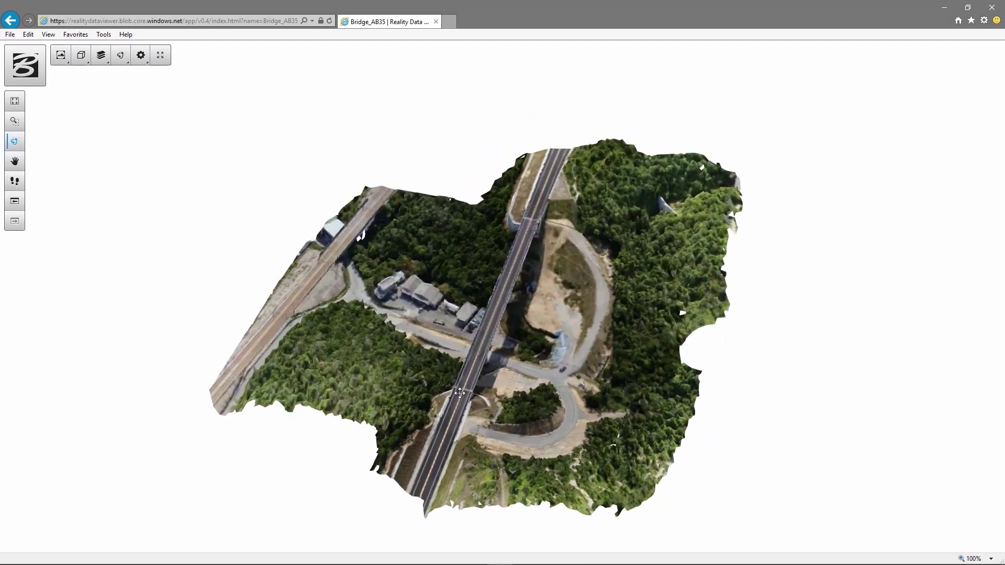
scroll(461, 394, up, 5)
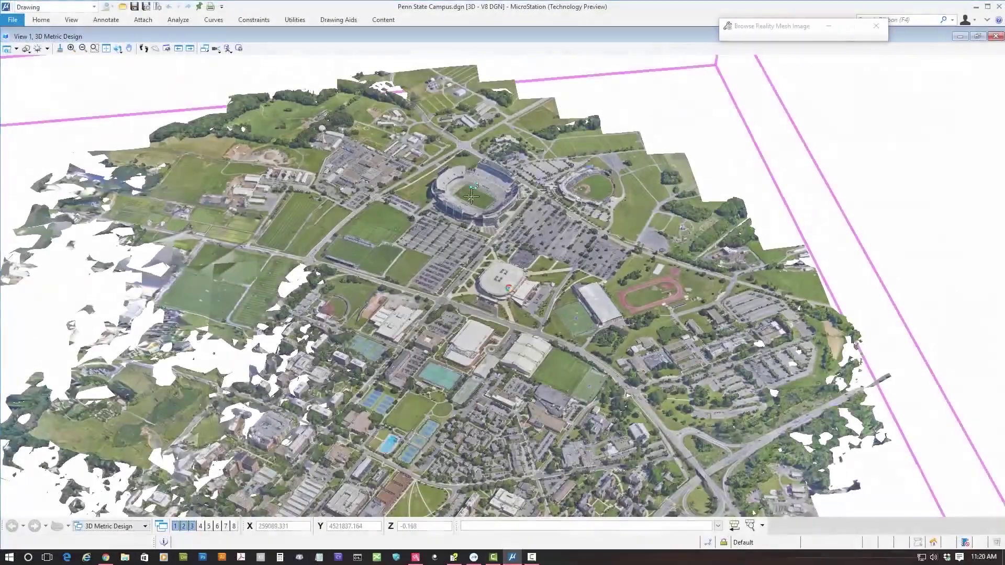
Switch to MicroStation's Penn State Campus file, view the source photo PhotoId 12 of the stadium from its camera point, and close it
click(117, 48)
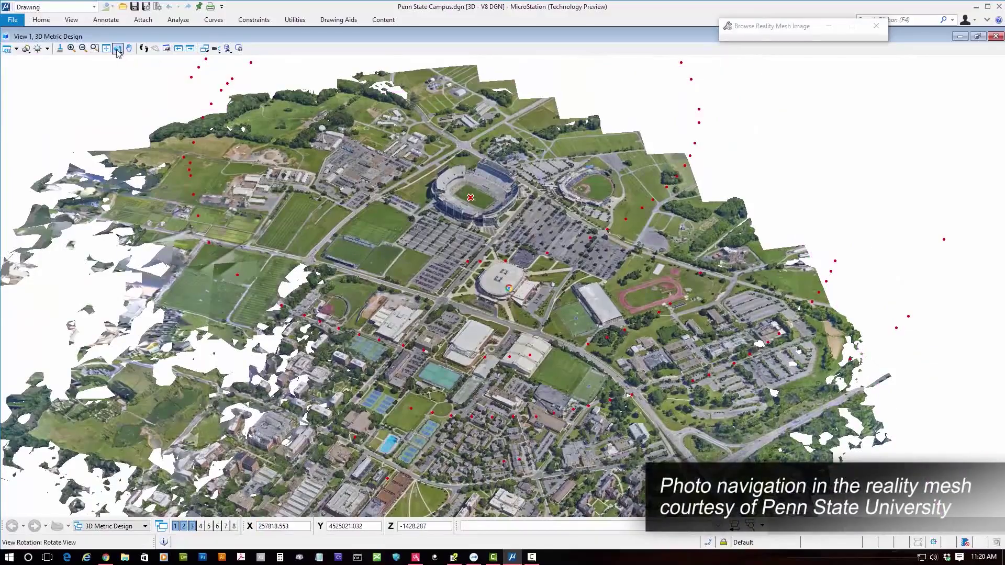
click(192, 226)
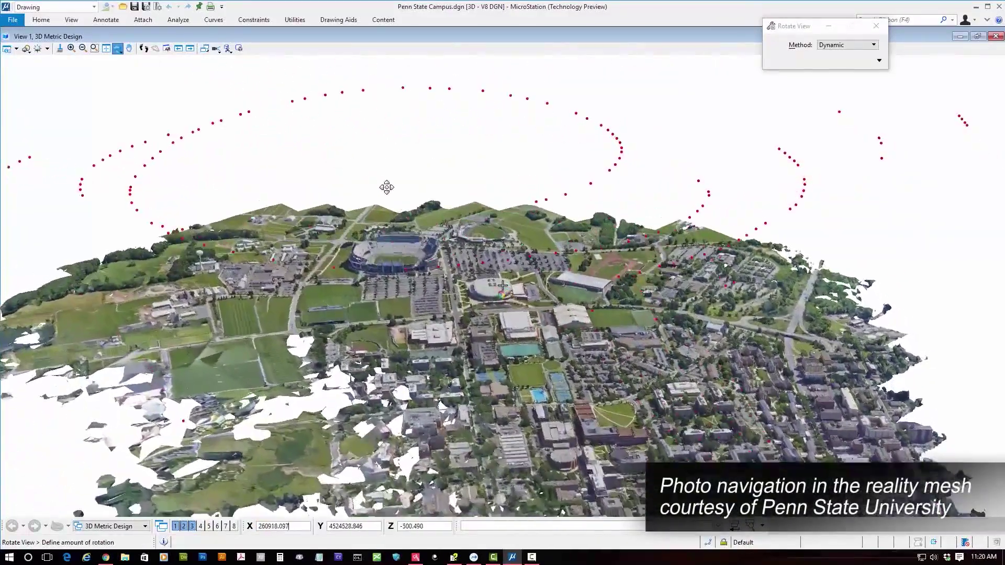
click(418, 247)
right_click(503, 259)
click(546, 263)
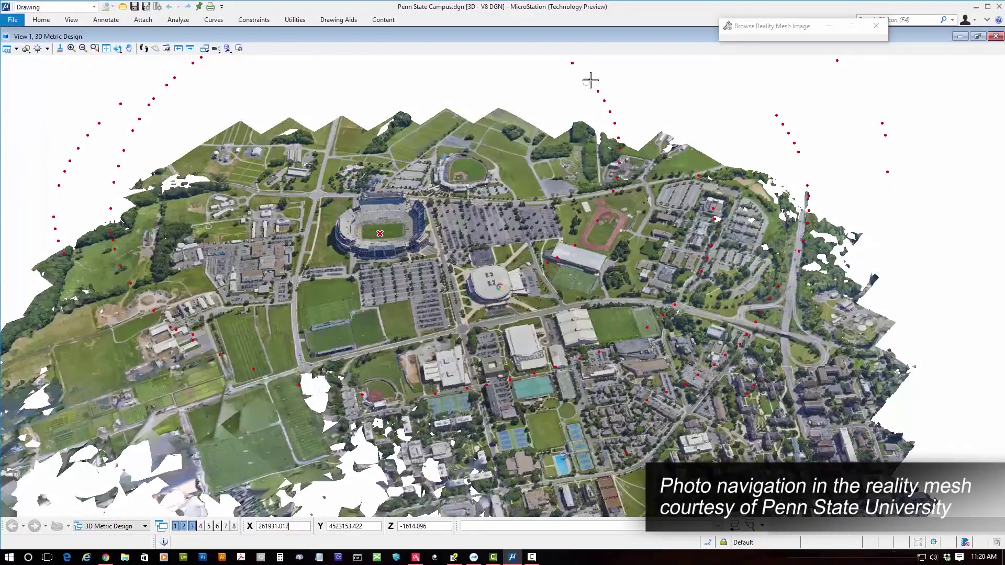
mouse_move(591, 81)
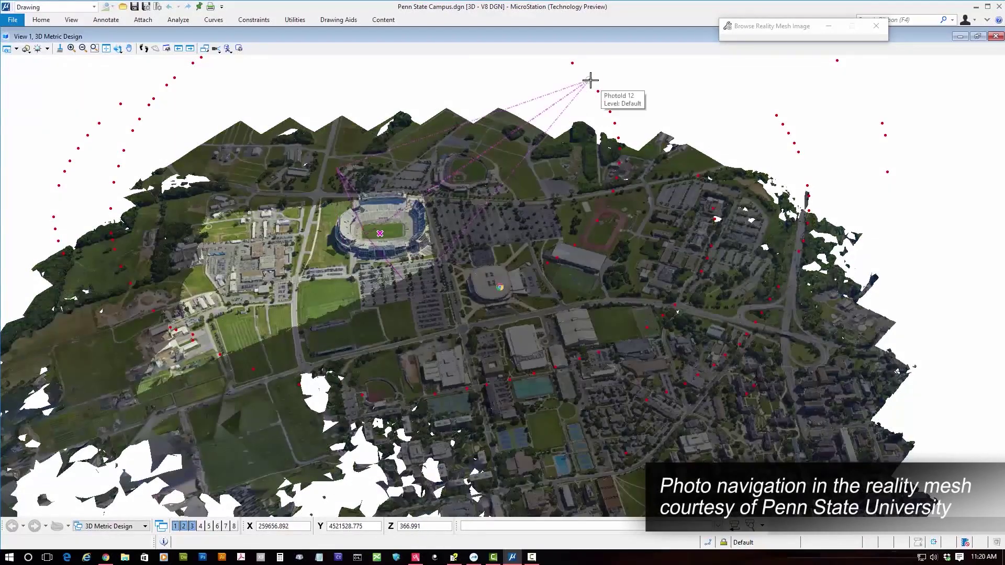
click(590, 80)
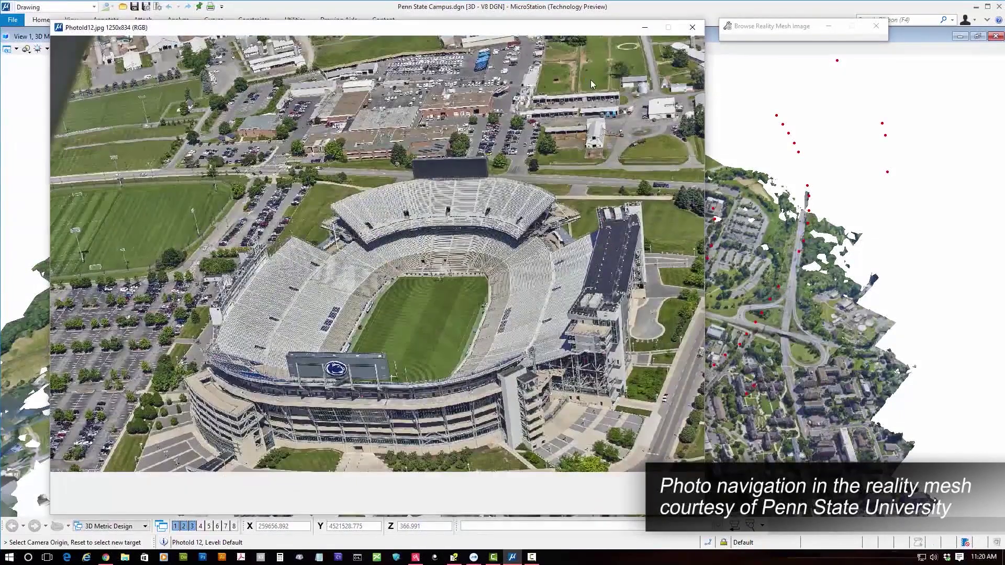
click(692, 29)
Switch to OpenRoads ConceptStation and select the front bridge deck over the divided highway to examine it with its vertical profile
mouse_move(133, 131)
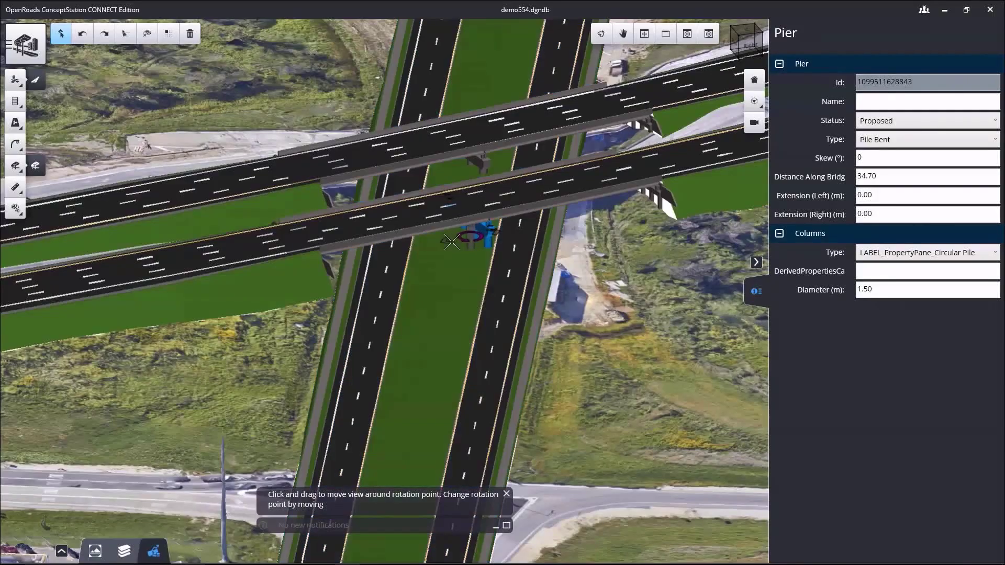
click(35, 186)
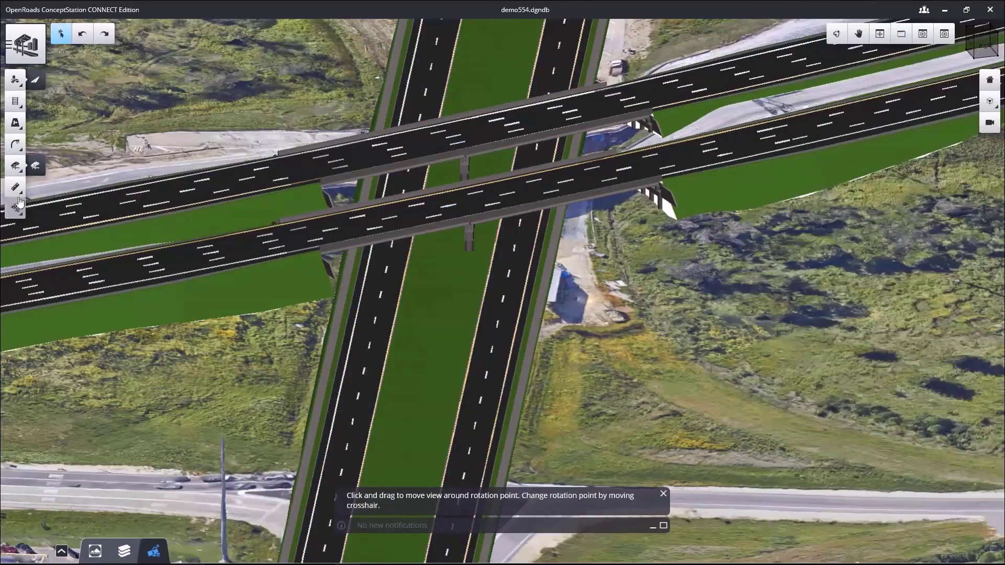
click(317, 200)
click(440, 283)
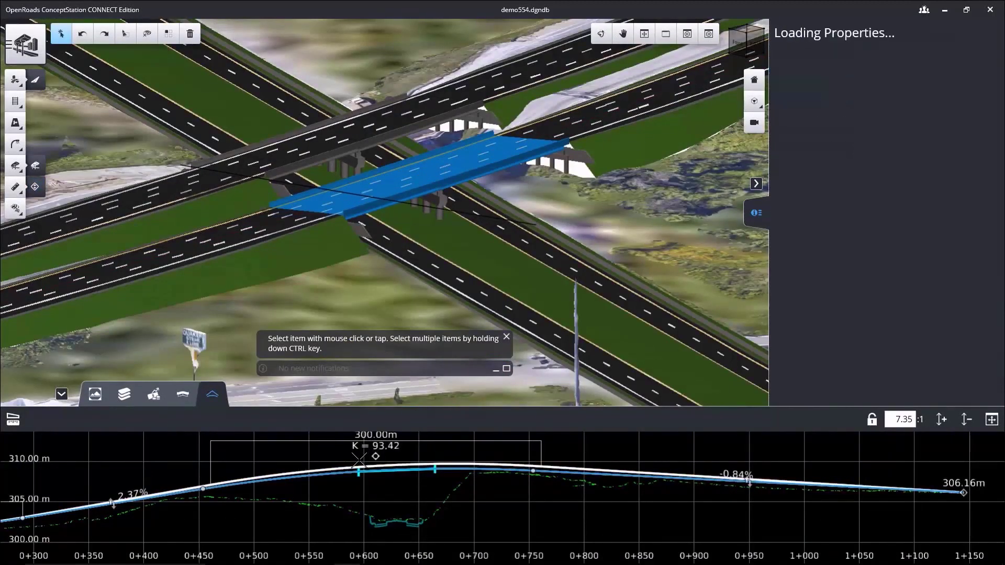
click(34, 187)
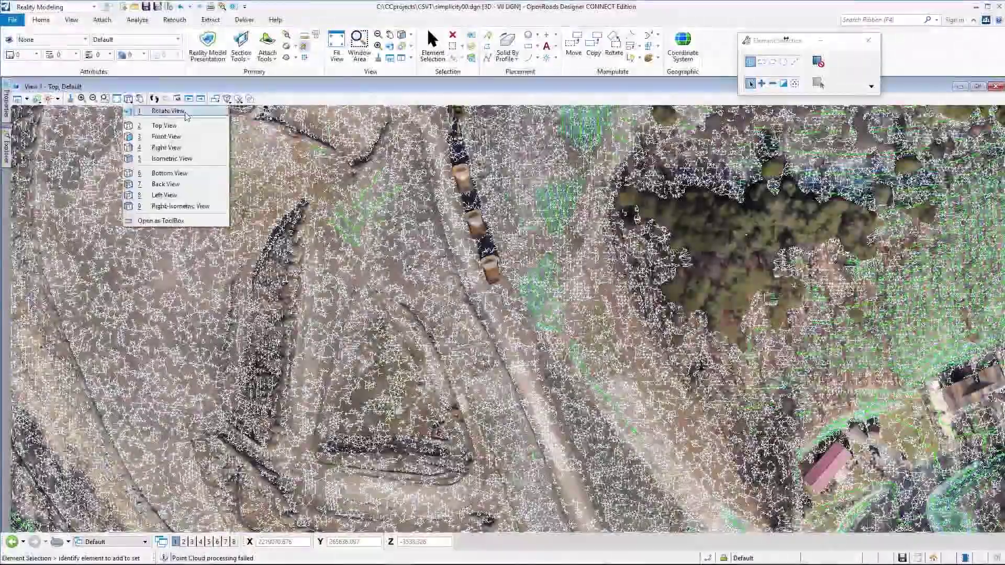
Switch to OpenRoads Designer, rotate the simplicity00.dgn terrain view dynamically, and start the Create Cut Fill Volumes command
click(167, 117)
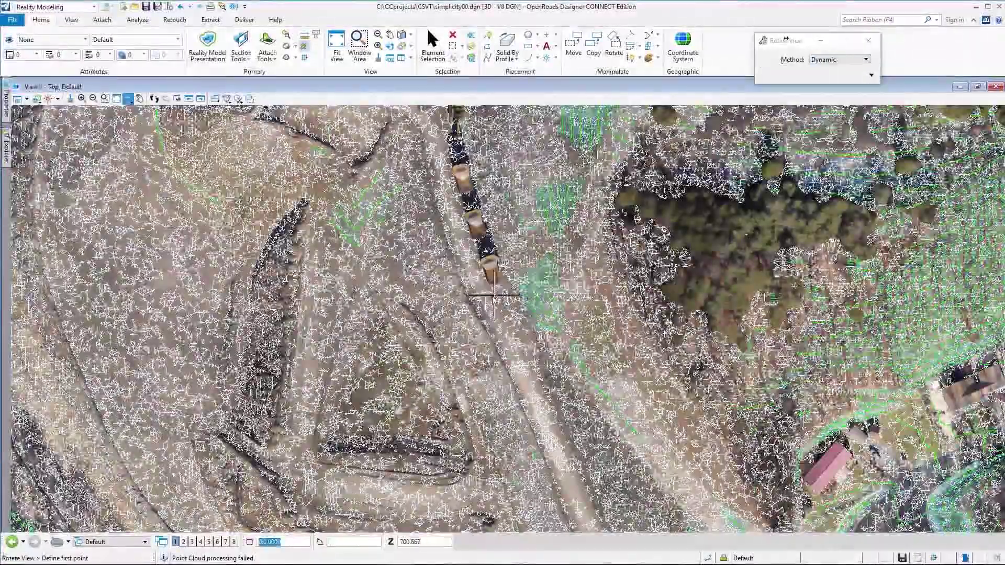
click(493, 299)
click(620, 393)
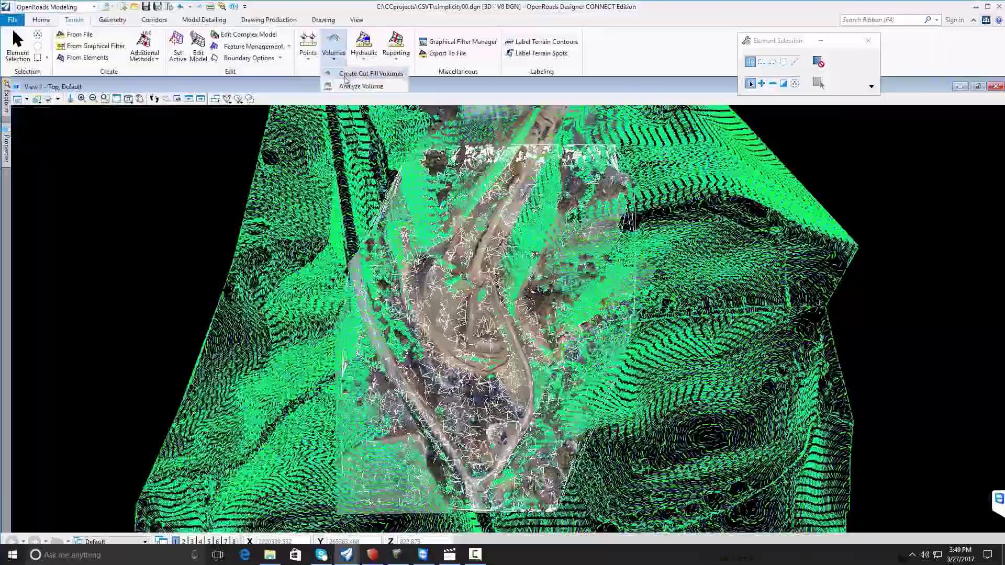
click(377, 73)
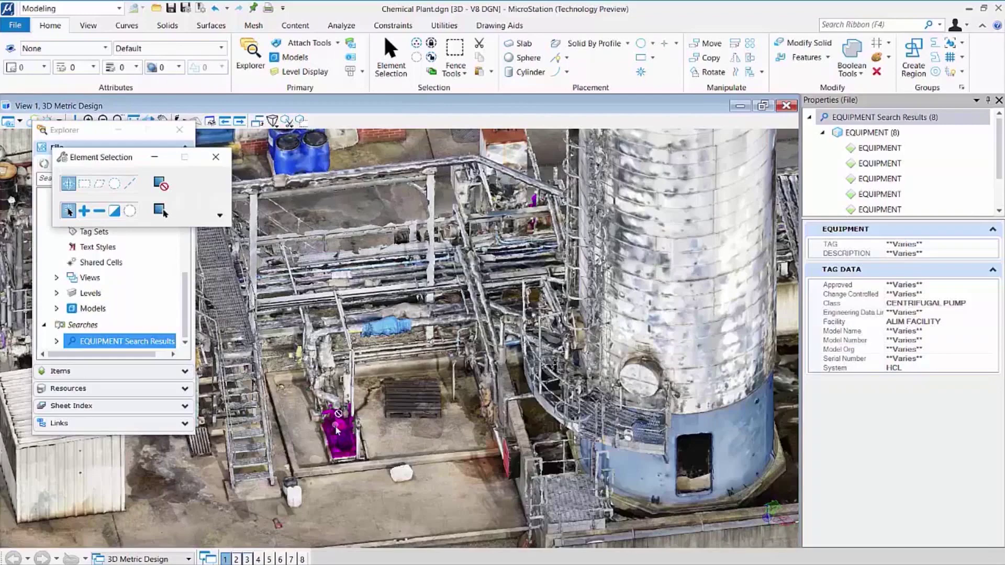
Switch to MicroStation's Chemical Plant file, inspect the highlighted centrifugal pump near the pallet up close, and clear the equipment selection
scroll(337, 430, up, 2)
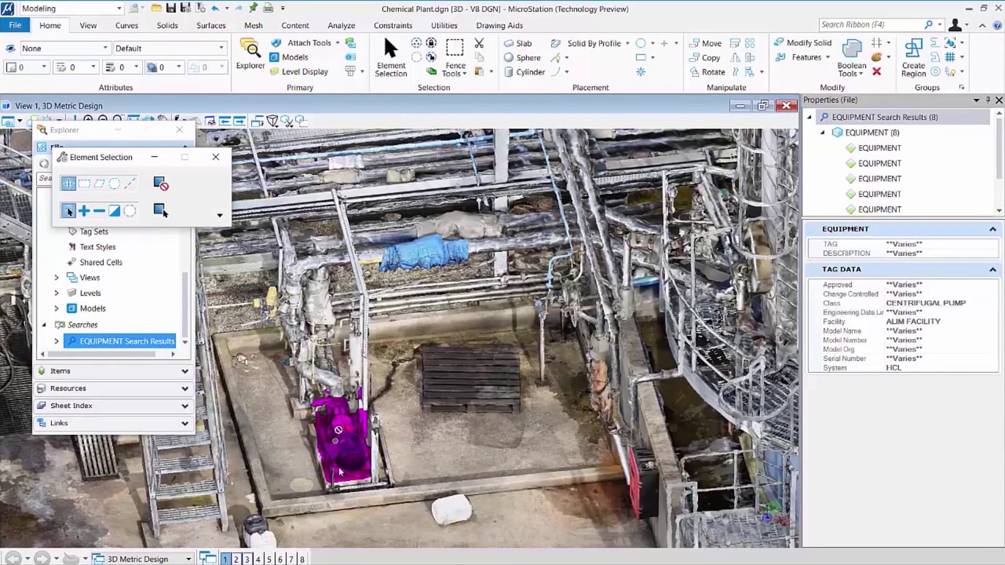
scroll(341, 471, up, 2)
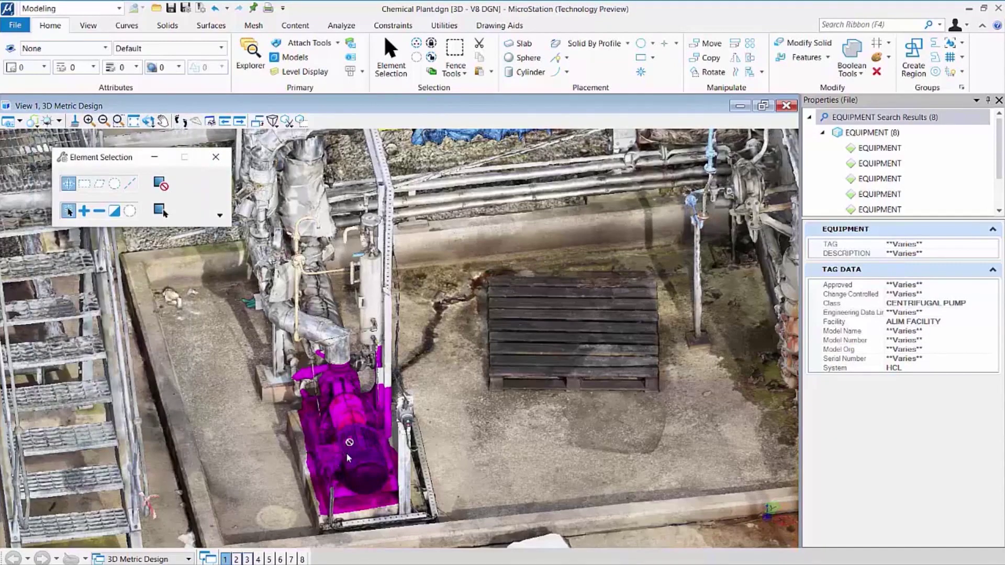
key(Escape)
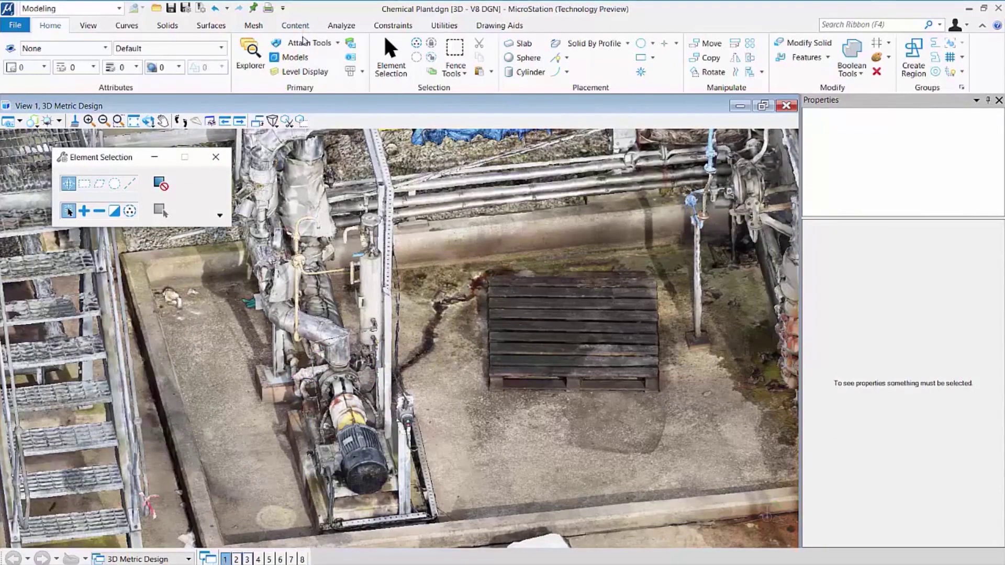